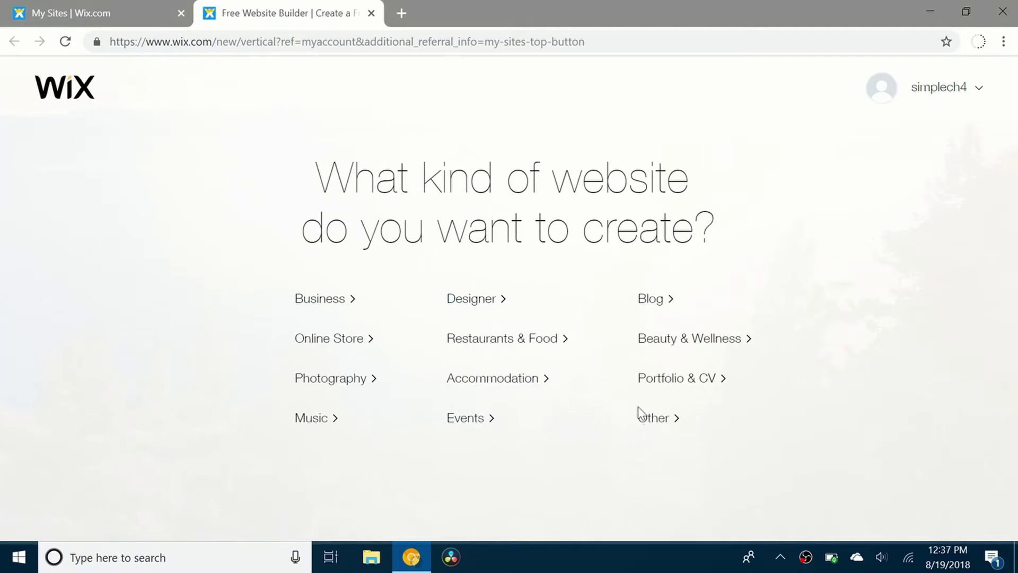
Choose Other, let ADI build the site, and set the site type to Tech Tutorials via a 'Tech Help' search
{"action": "left_click", "coordinate": [647, 418]}
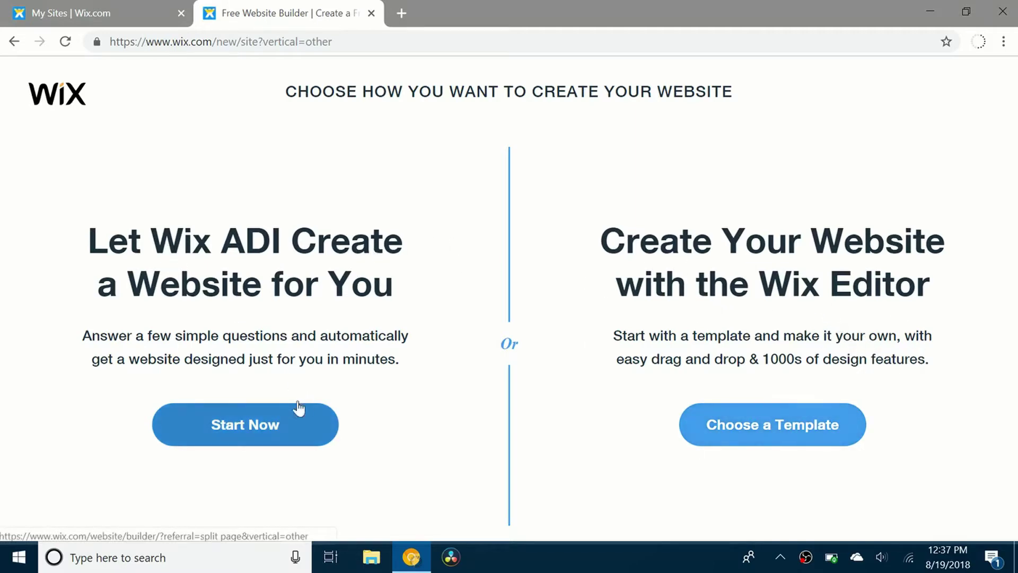
{"action": "left_click", "coordinate": [242, 440]}
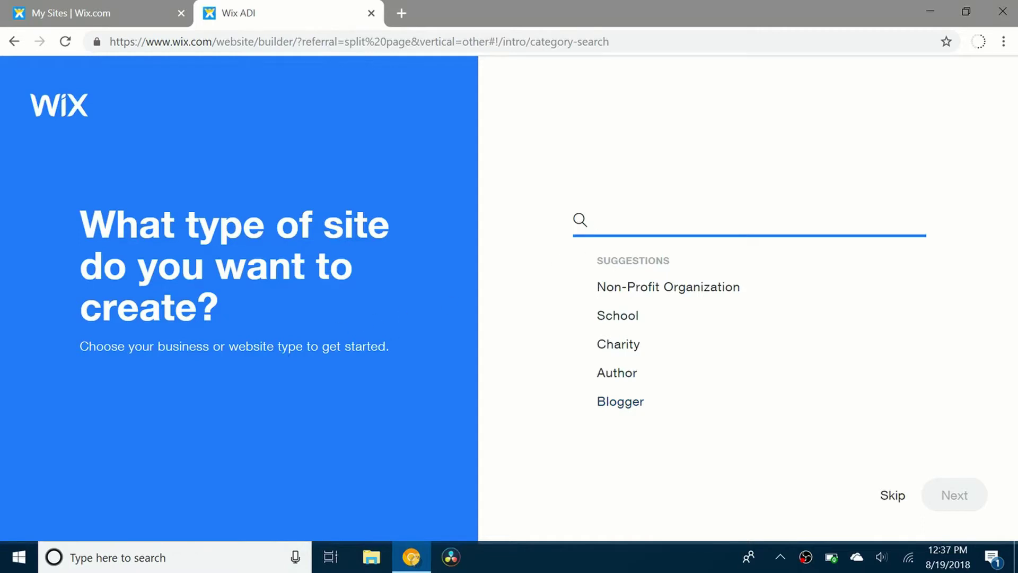
{"action": "type", "text": "Tech Help"}
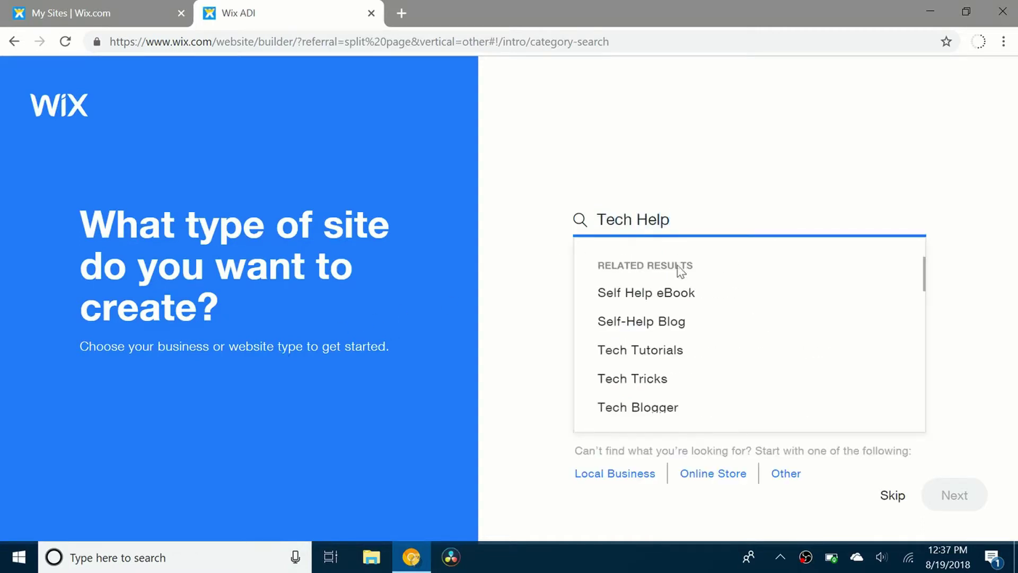
{"action": "left_click", "coordinate": [642, 353]}
{"action": "left_click", "coordinate": [946, 495]}
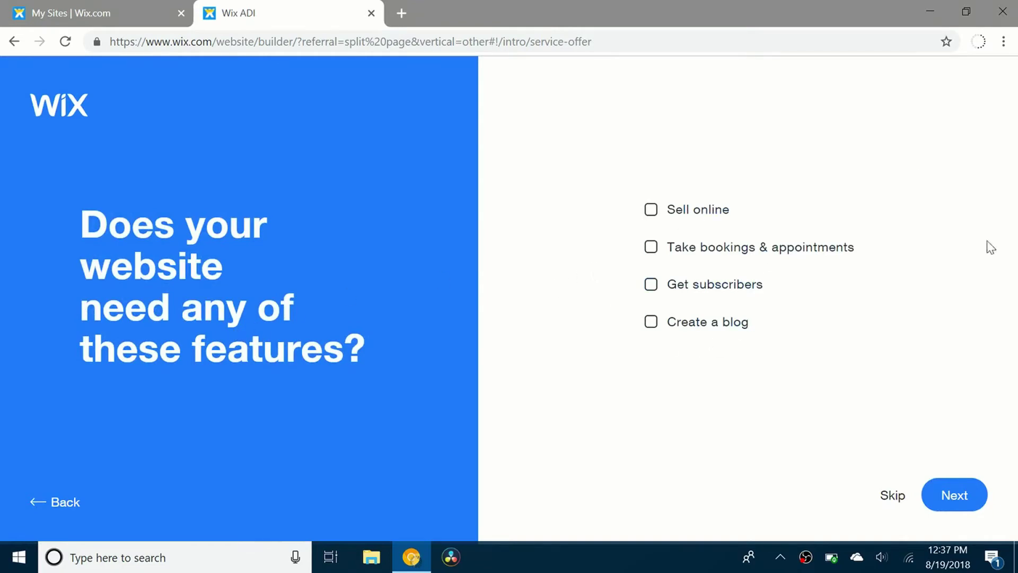
Skip extra features and name the site 'Simplech Help'
{"action": "left_click", "coordinate": [950, 500]}
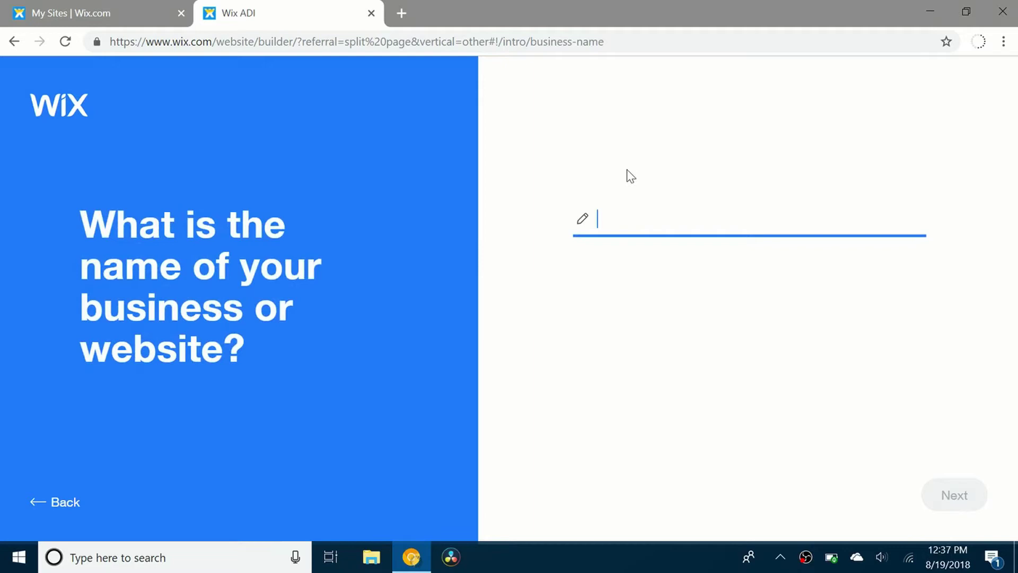
{"action": "type", "text": "Simplech Help"}
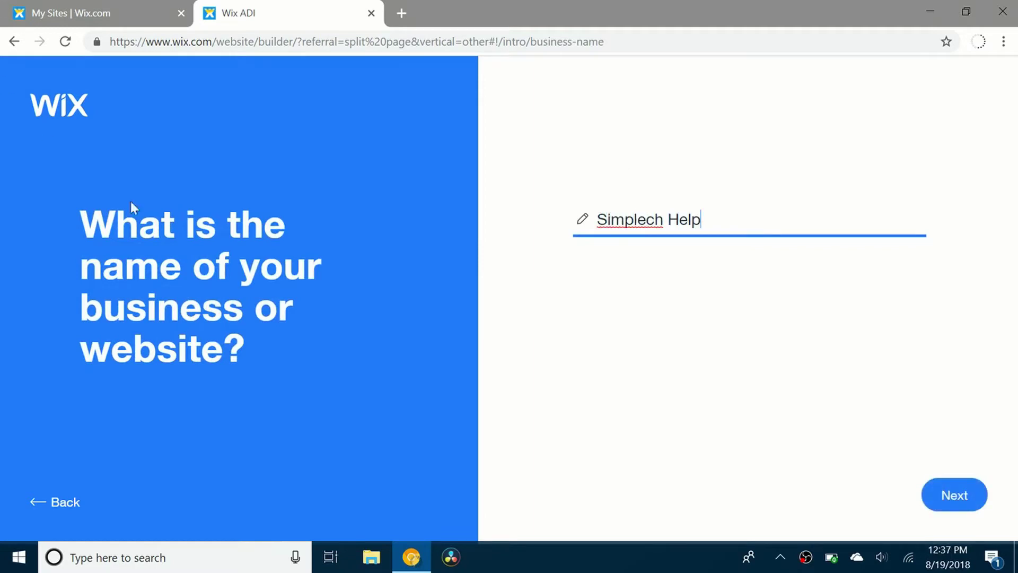
{"action": "left_click", "coordinate": [960, 500]}
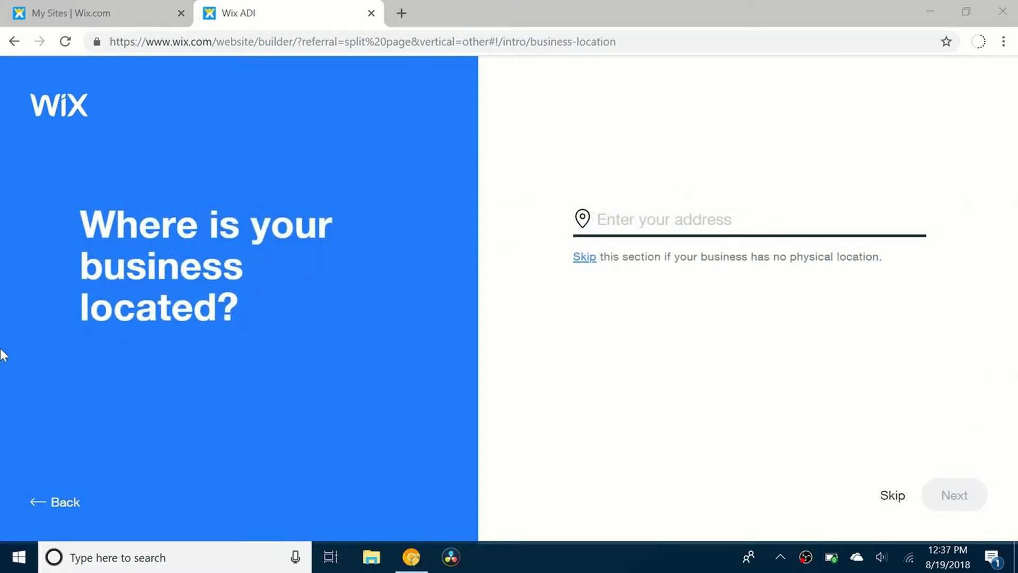
Skip the business address, add a logo, and accept the site info
{"action": "left_click", "coordinate": [585, 258]}
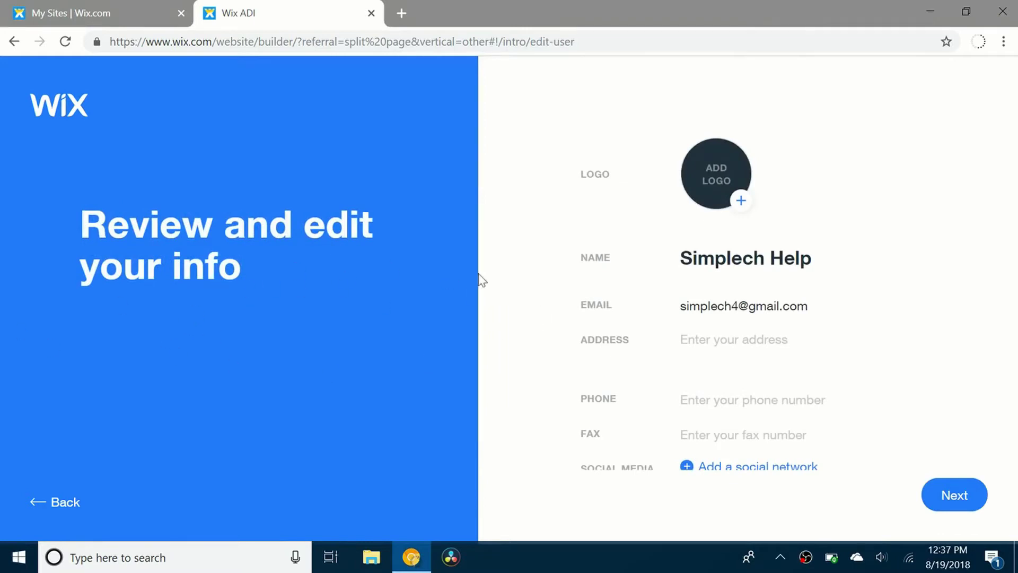
{"action": "left_click", "coordinate": [737, 197]}
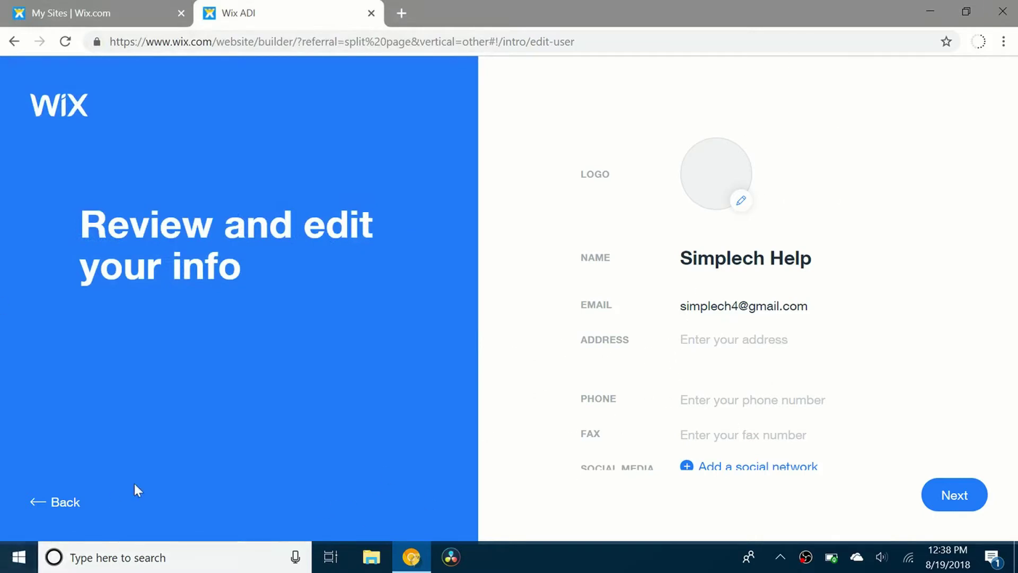
{"action": "left_click", "coordinate": [949, 495]}
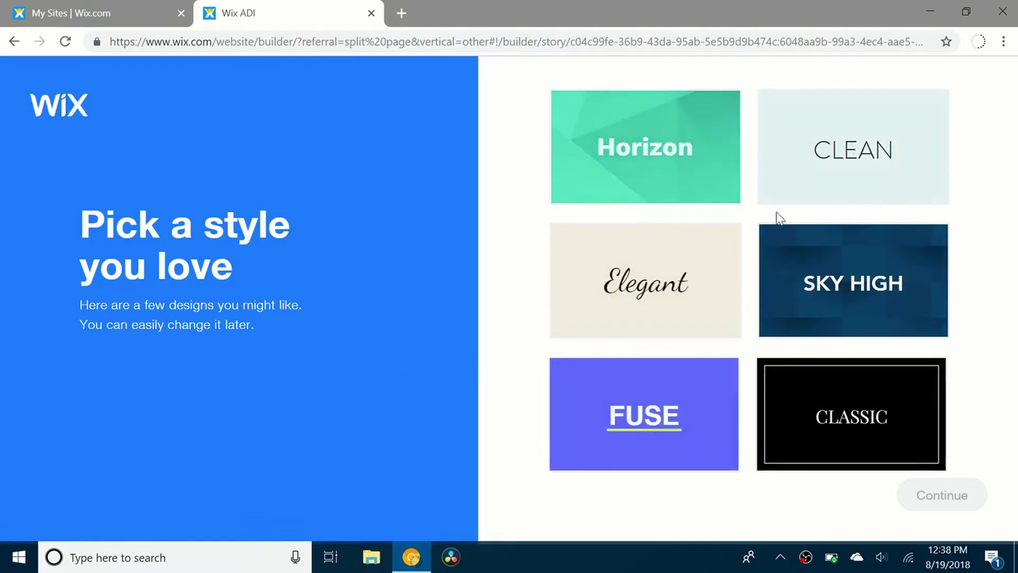
Pick the Horizon style with a black-and-white palette and edit the circuit-board design
{"action": "left_click", "coordinate": [627, 166]}
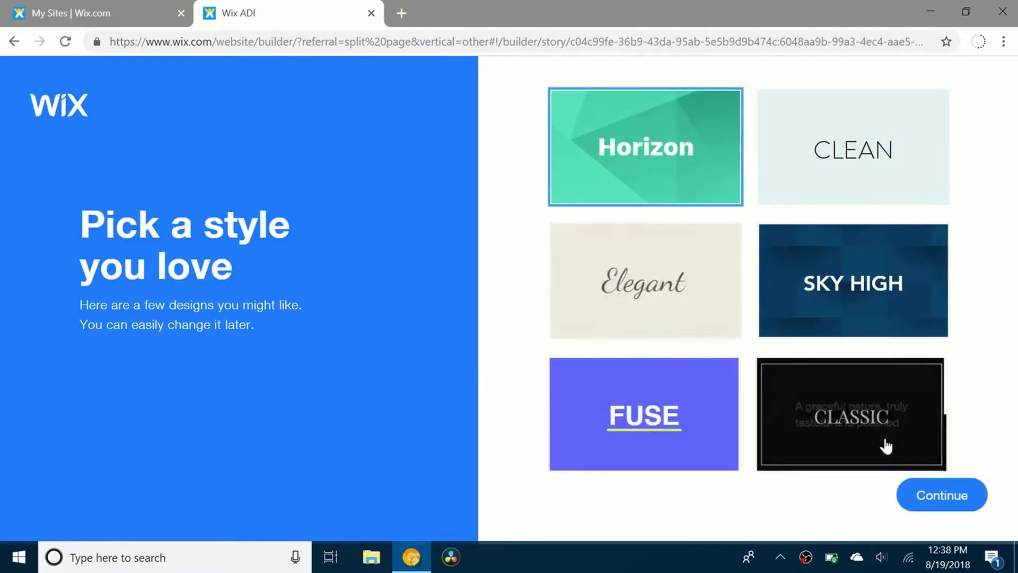
{"action": "left_click", "coordinate": [941, 498]}
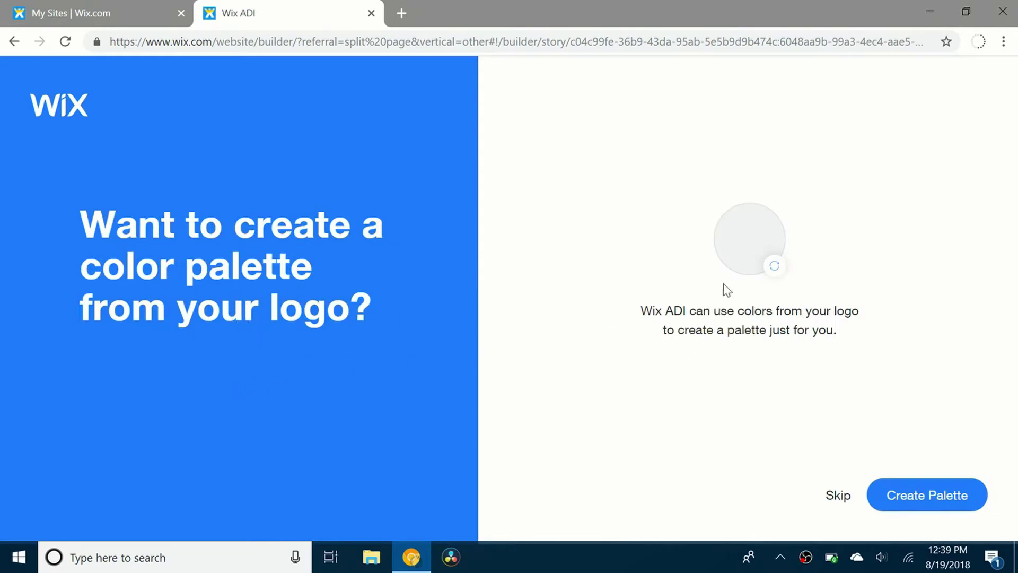
{"action": "left_click", "coordinate": [943, 494]}
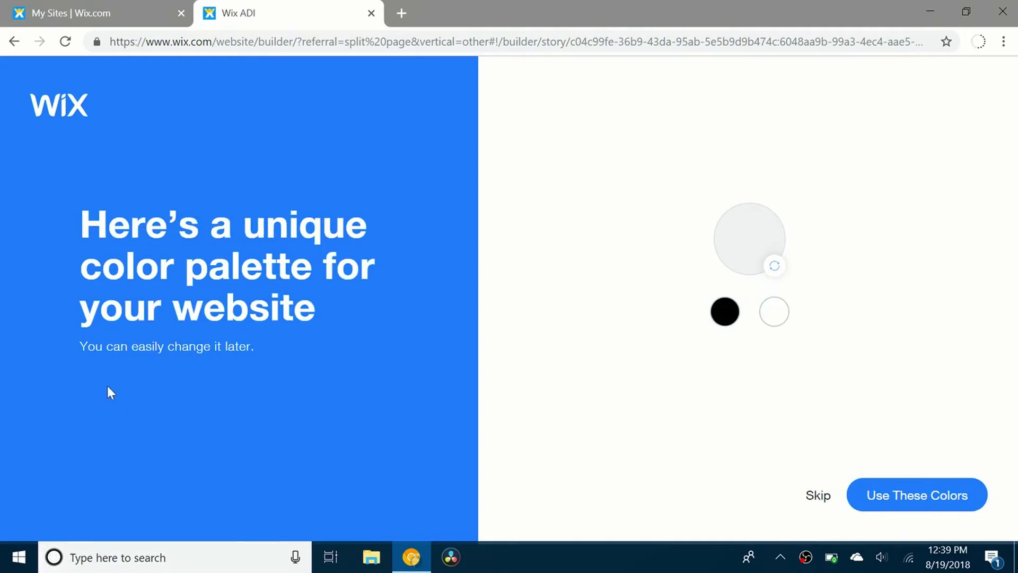
{"action": "left_click", "coordinate": [945, 497]}
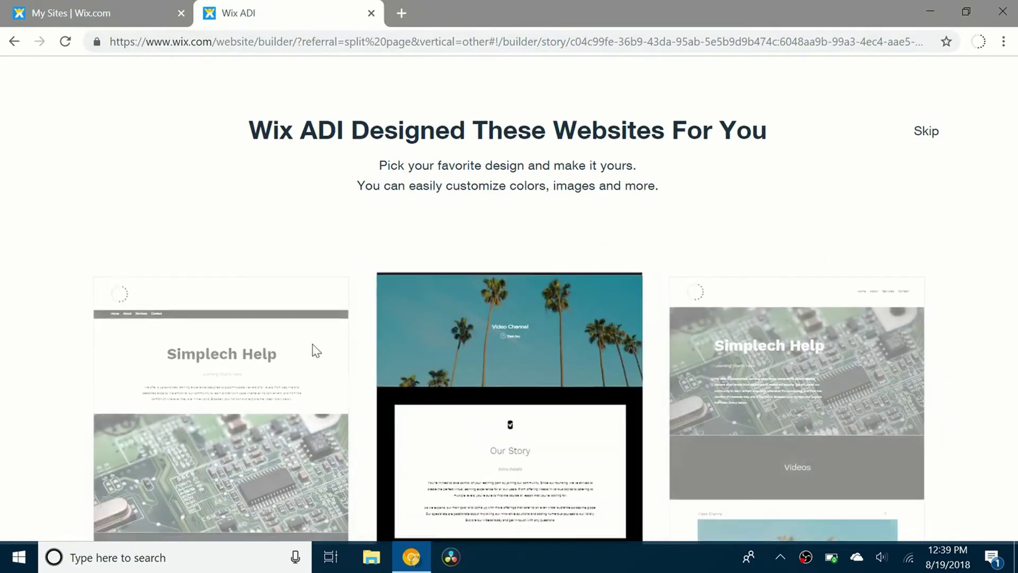
{"action": "mouse_move", "coordinate": [337, 358]}
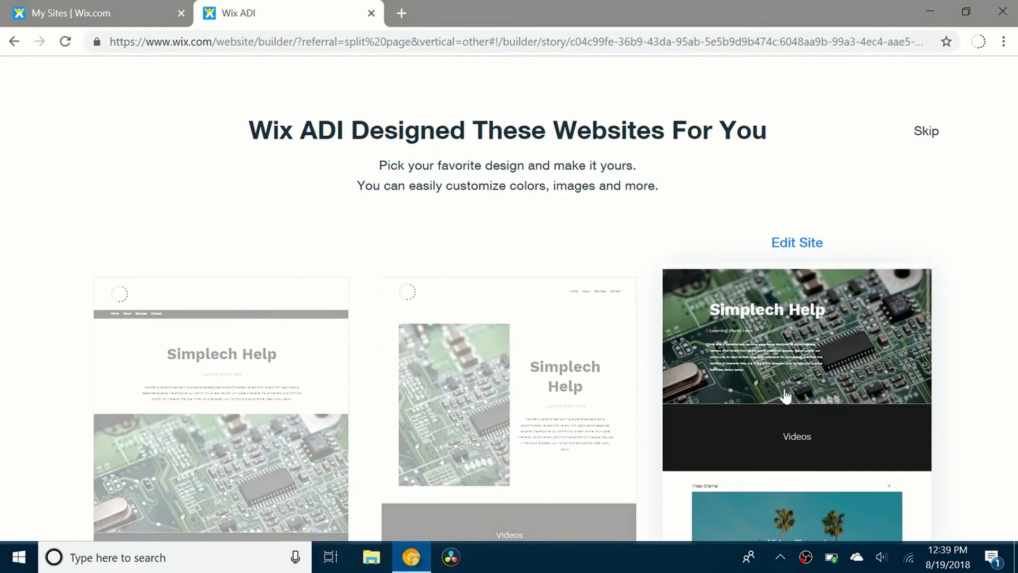
{"action": "left_click", "coordinate": [766, 366]}
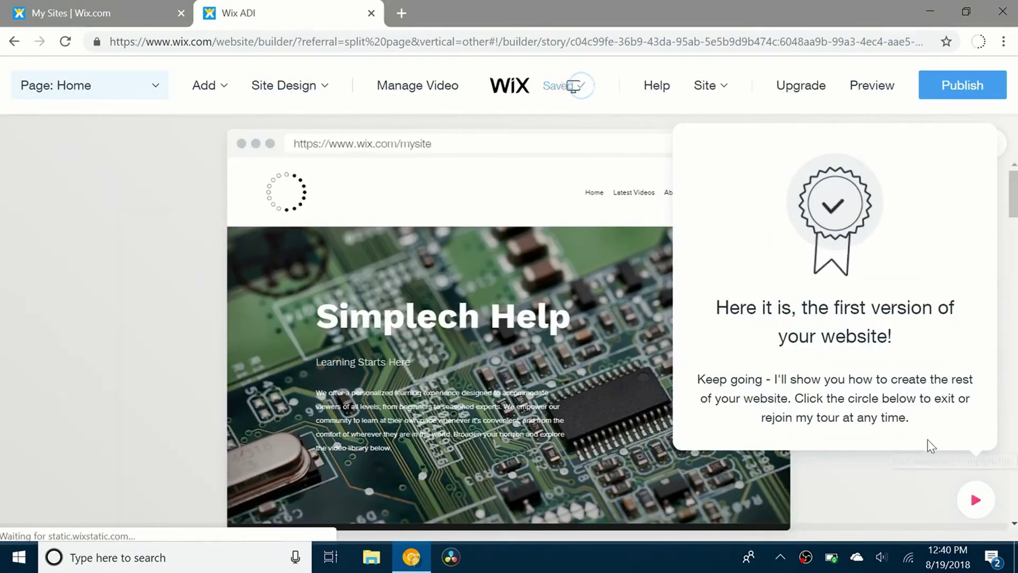
Dismiss the welcome message and What's Next panel, then glance over the site's top sections
{"action": "left_click", "coordinate": [976, 499]}
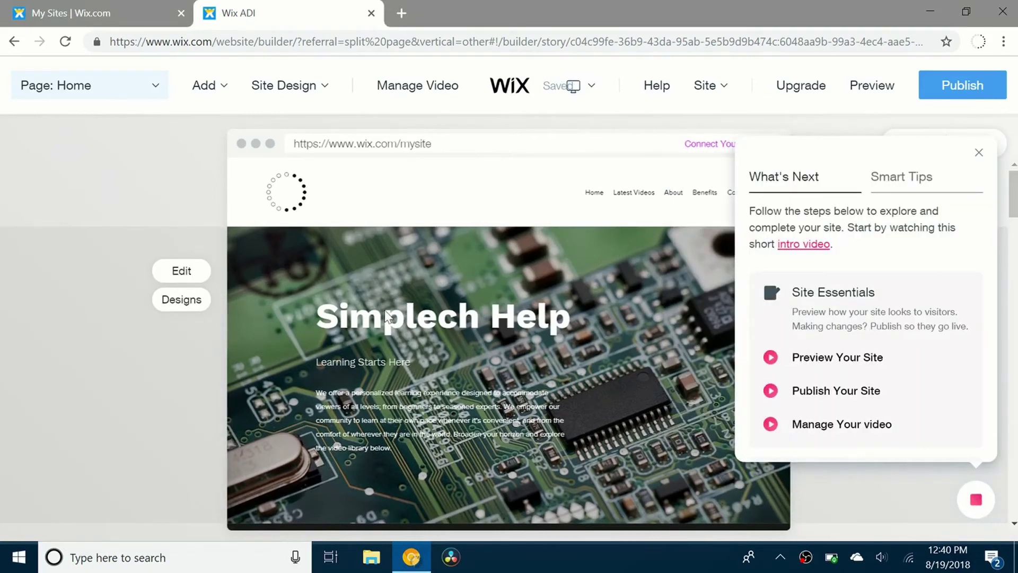
{"action": "left_click", "coordinate": [979, 157]}
{"action": "scroll", "coordinate": [355, 259], "scroll_direction": "down", "scroll_amount": 10}
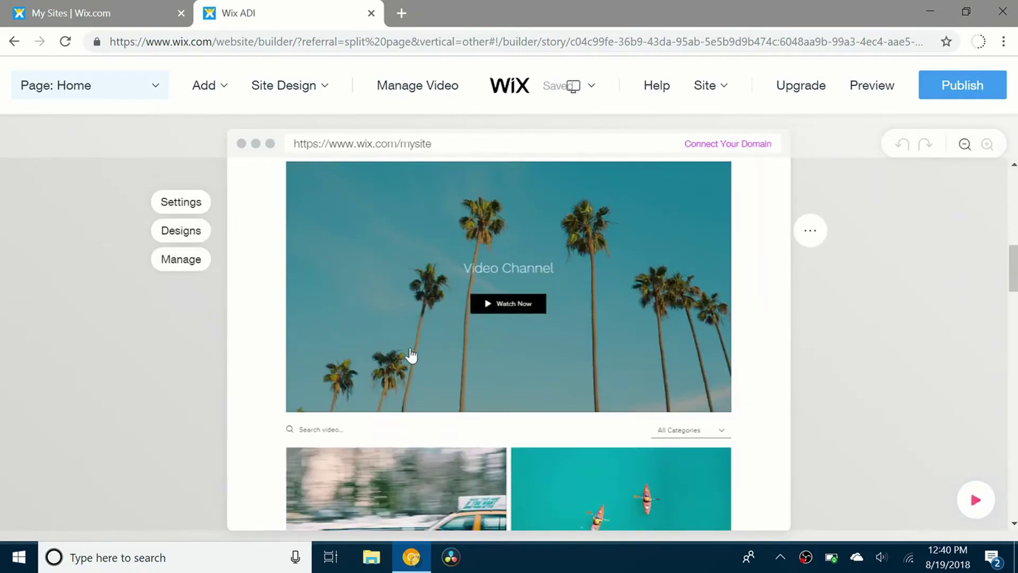
{"action": "scroll", "coordinate": [413, 353], "scroll_direction": "down", "scroll_amount": 5}
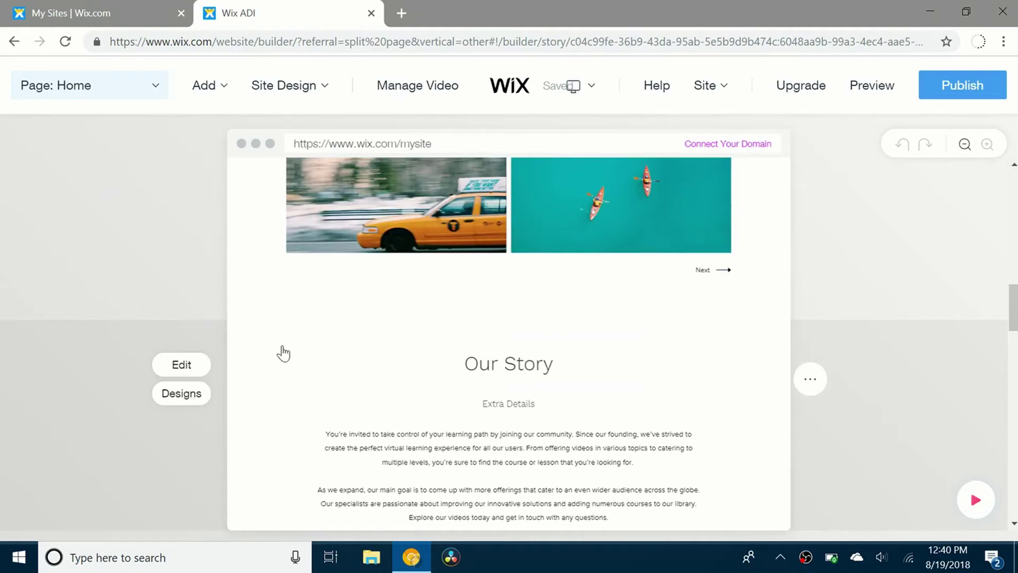
{"action": "scroll", "coordinate": [526, 363], "scroll_direction": "up", "scroll_amount": 15}
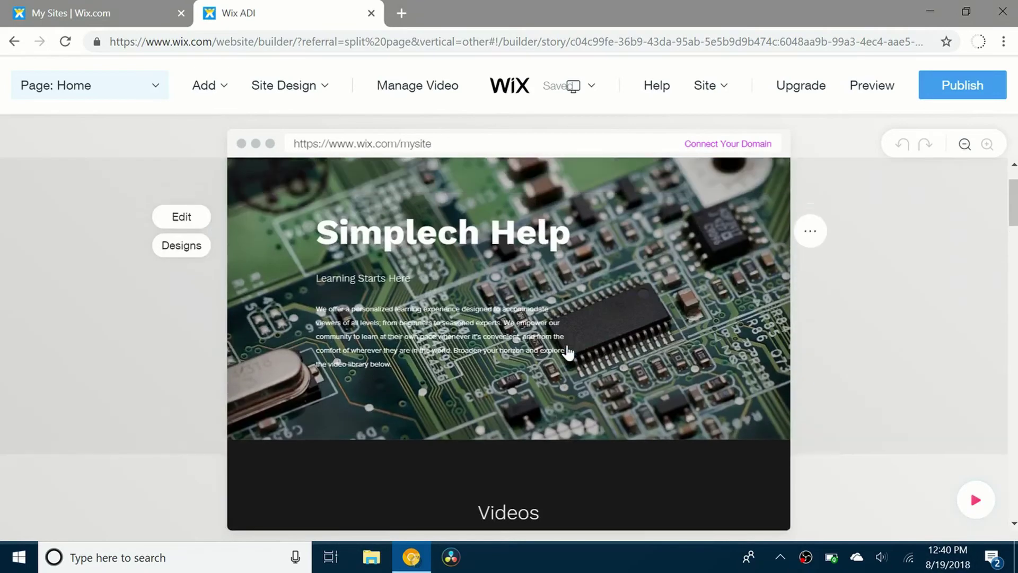
{"action": "scroll", "coordinate": [530, 360], "scroll_direction": "up", "scroll_amount": 2}
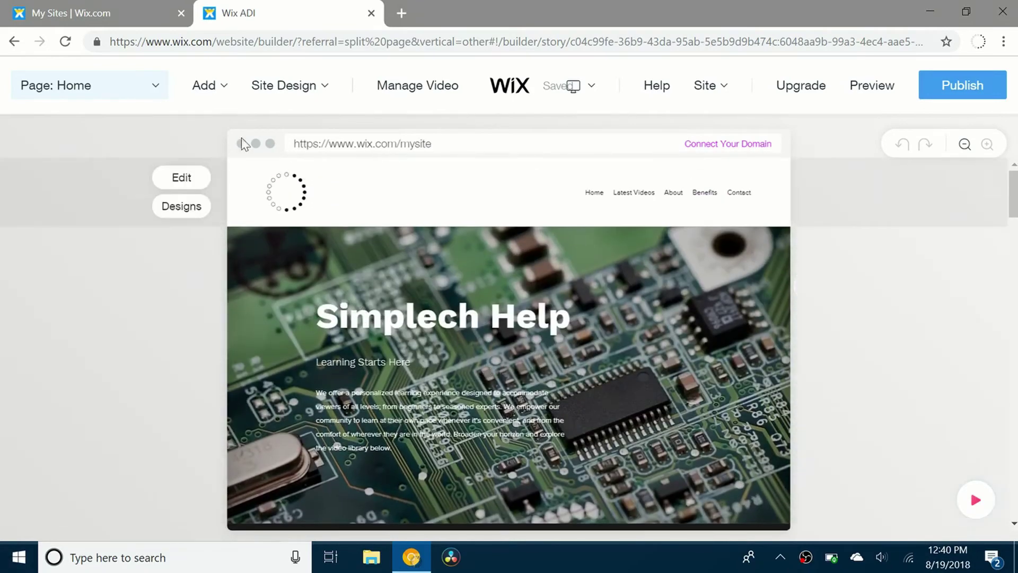
{"action": "right_click", "coordinate": [70, 317]}
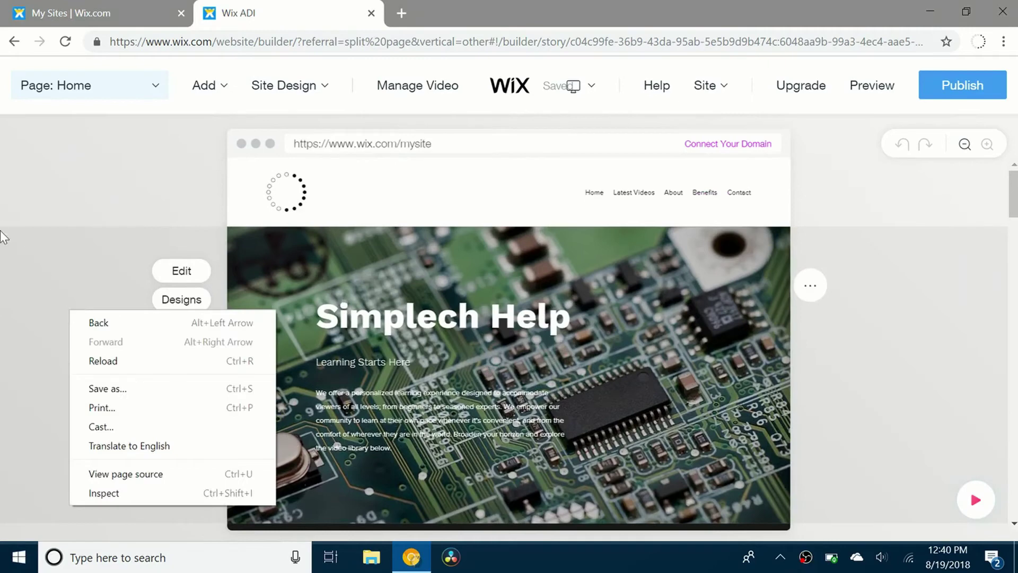
{"action": "left_click", "coordinate": [73, 275]}
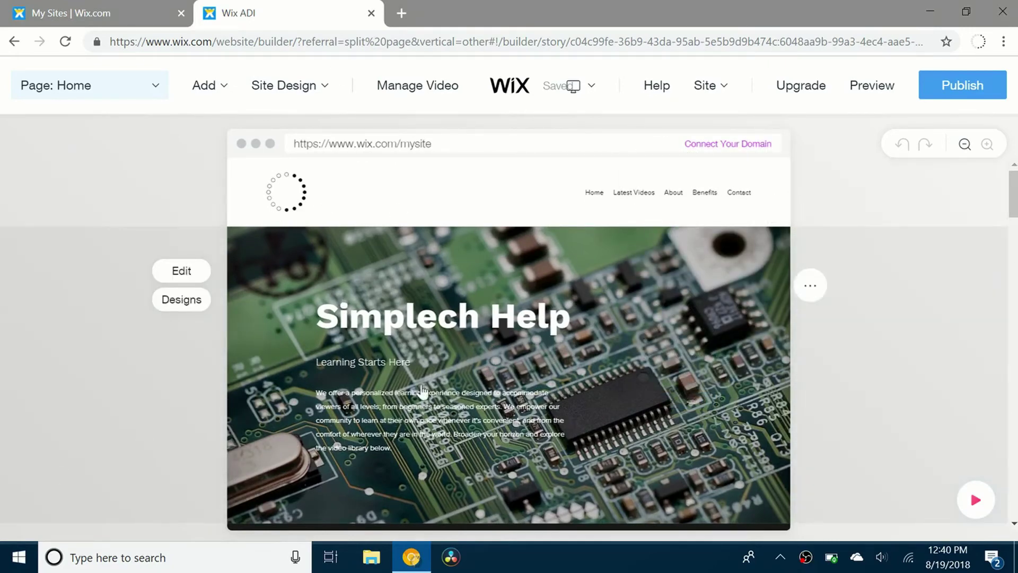
Scroll through Videos and Our Story down to Contact, then switch to My Sites
{"action": "scroll", "coordinate": [690, 395], "scroll_direction": "down", "scroll_amount": 6}
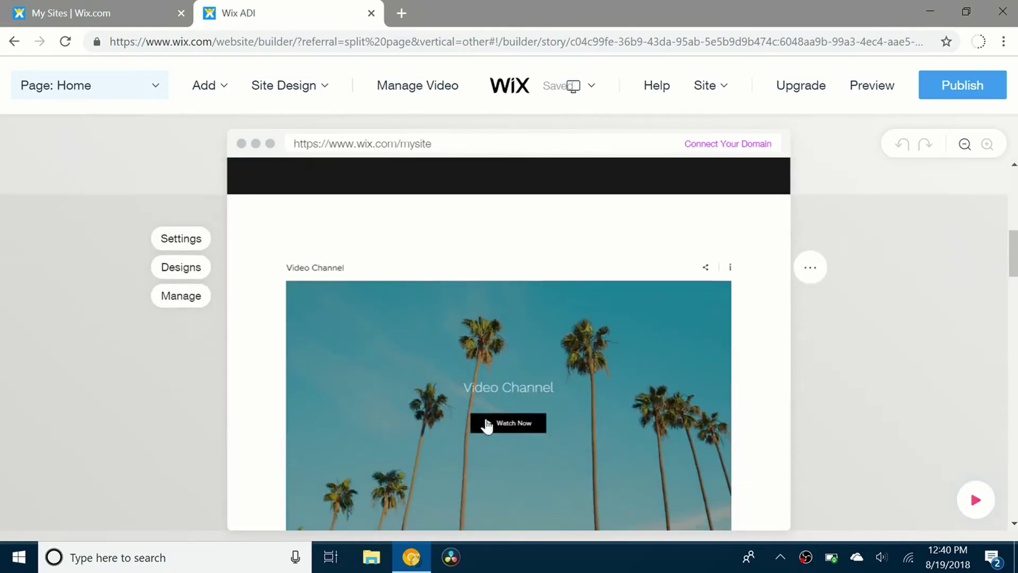
{"action": "scroll", "coordinate": [484, 423], "scroll_direction": "down", "scroll_amount": 3}
{"action": "scroll", "coordinate": [306, 308], "scroll_direction": "down", "scroll_amount": 7}
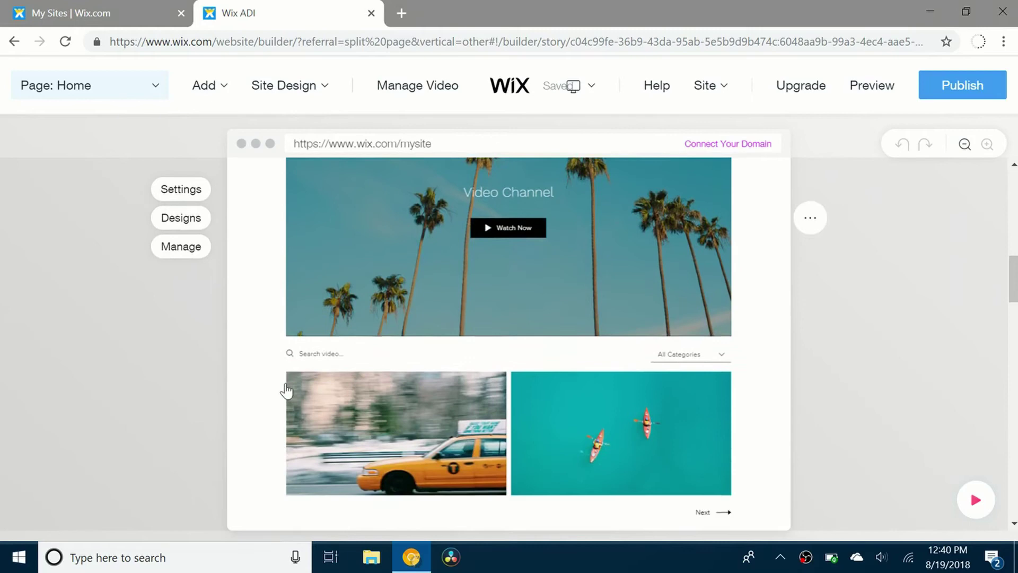
{"action": "scroll", "coordinate": [474, 416], "scroll_direction": "down", "scroll_amount": 1}
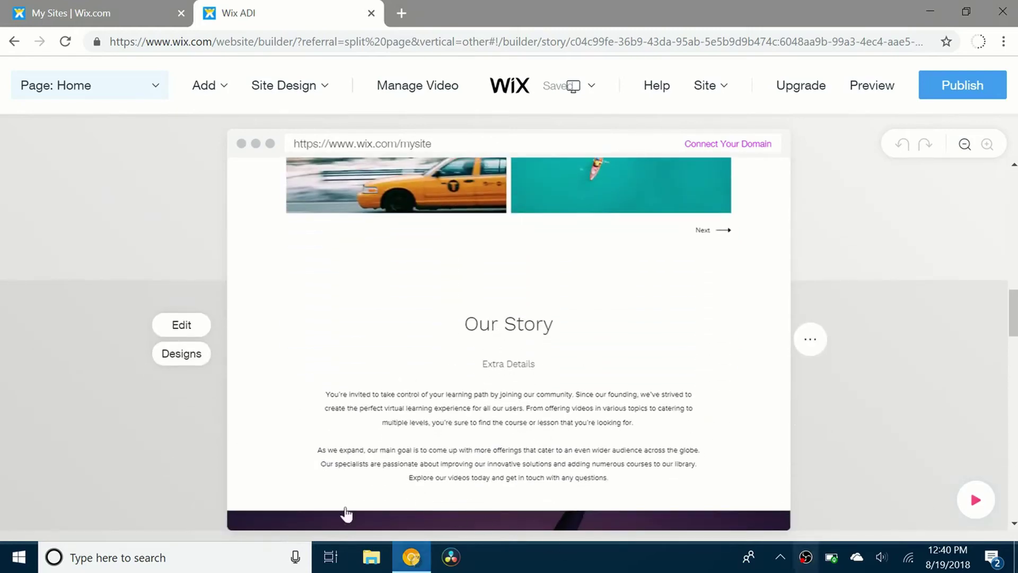
{"action": "scroll", "coordinate": [375, 472], "scroll_direction": "down", "scroll_amount": 7}
{"action": "scroll", "coordinate": [371, 457], "scroll_direction": "down", "scroll_amount": 8}
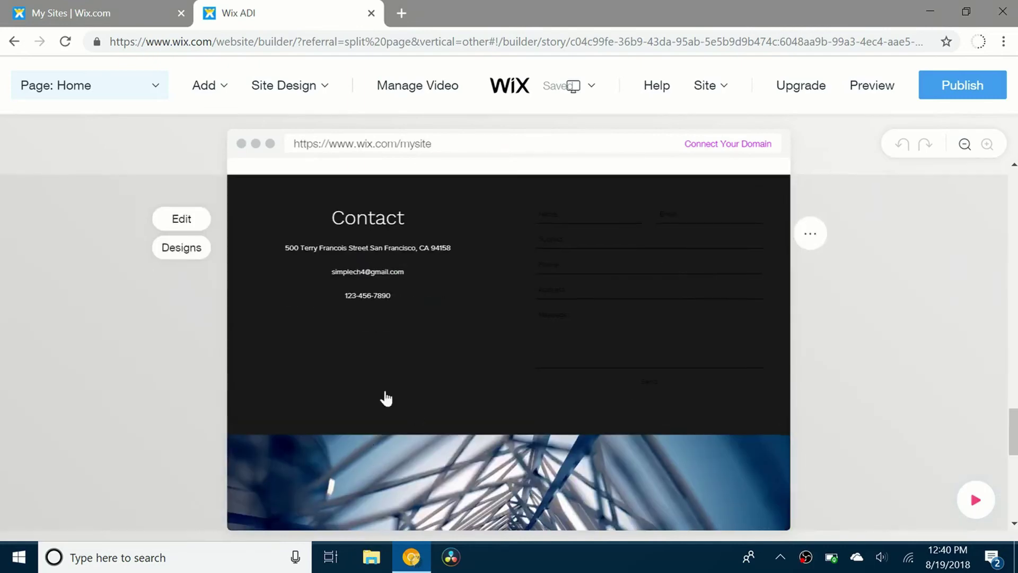
{"action": "key", "text": "ctrl+shift+Tab"}
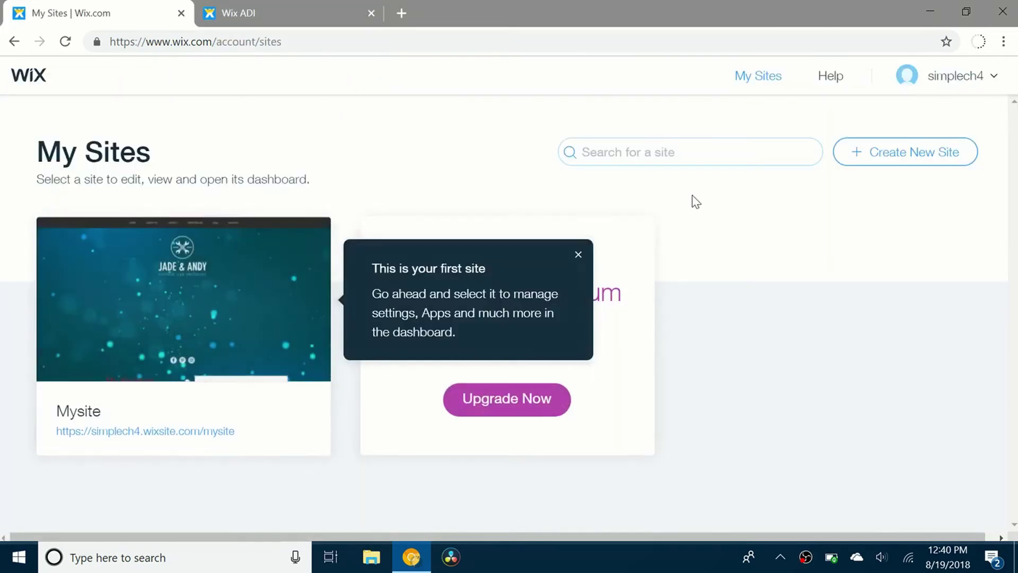
Start a new Other-type site from a ready-made template
{"action": "left_click", "coordinate": [894, 157]}
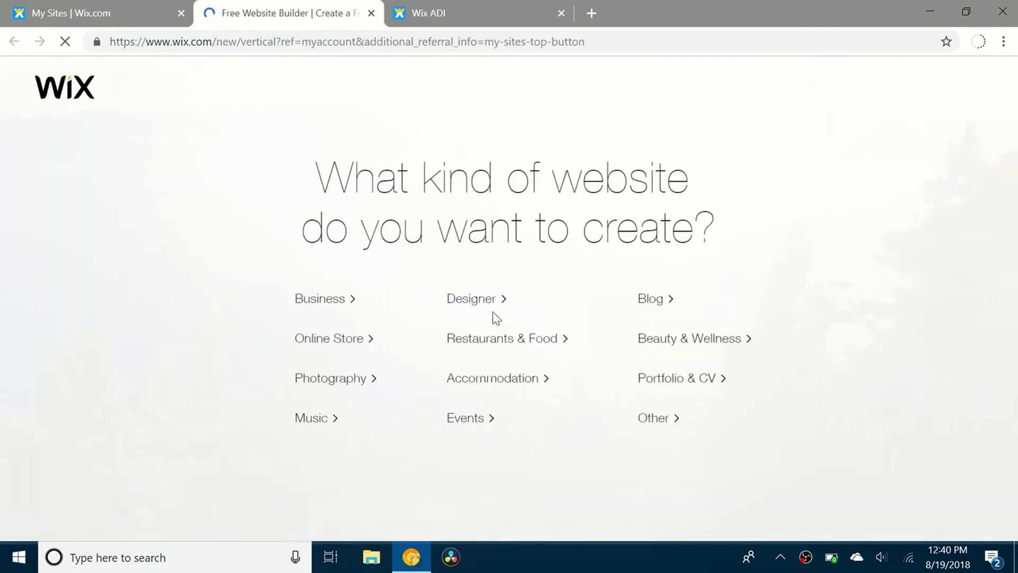
{"action": "left_click", "coordinate": [663, 424]}
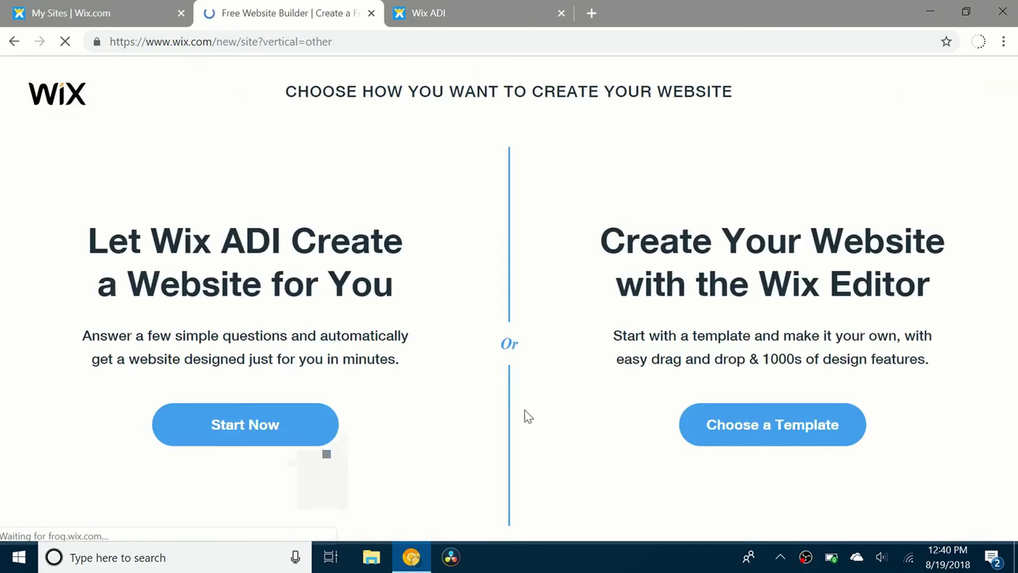
{"action": "left_click", "coordinate": [736, 418]}
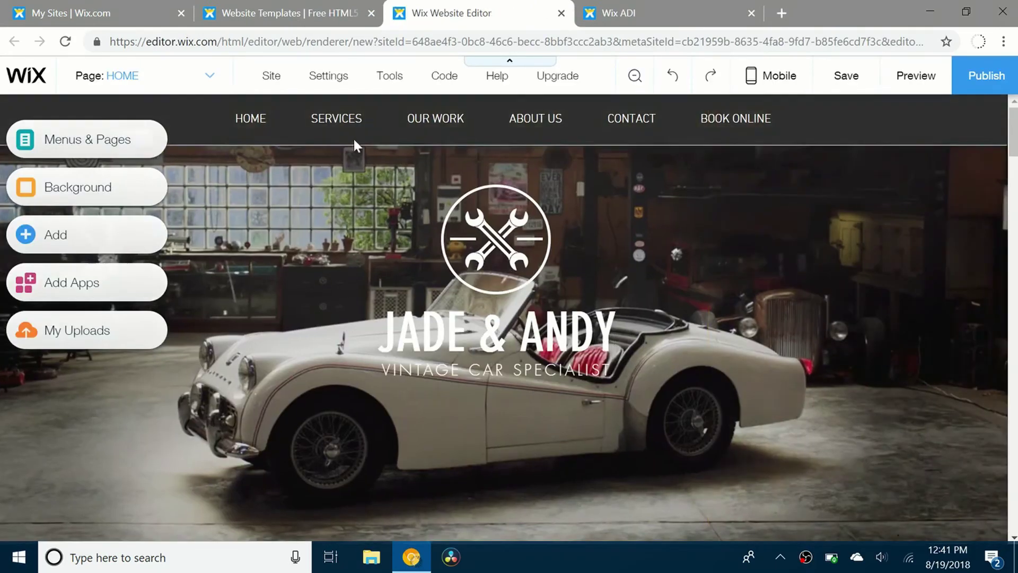
Scroll through the Jade & Andy vintage car template, then return to the Simplech Help ADI site
{"action": "scroll", "coordinate": [595, 370], "scroll_direction": "down", "scroll_amount": 10}
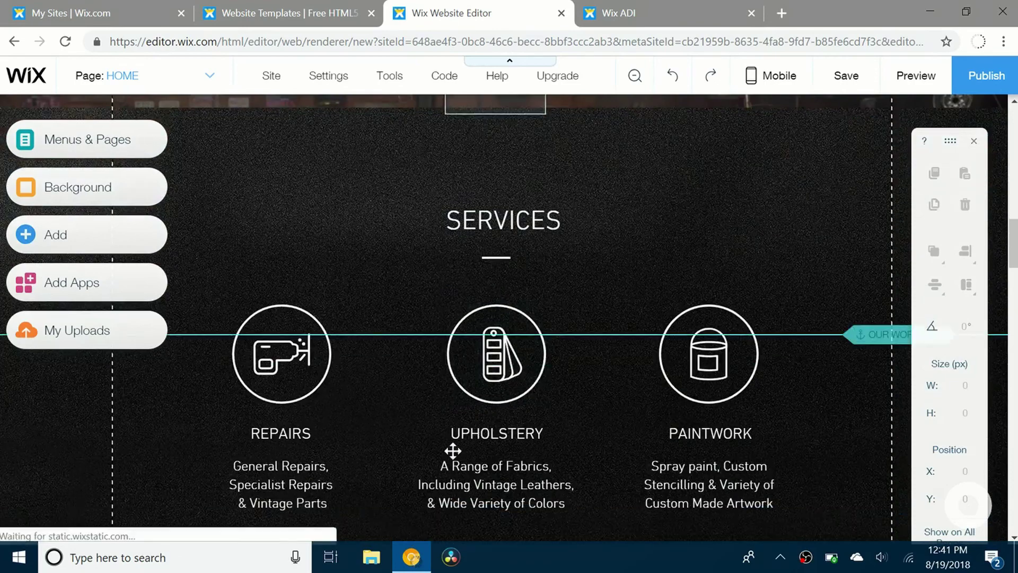
{"action": "scroll", "coordinate": [452, 450], "scroll_direction": "down", "scroll_amount": 9}
{"action": "scroll", "coordinate": [461, 353], "scroll_direction": "down", "scroll_amount": 10}
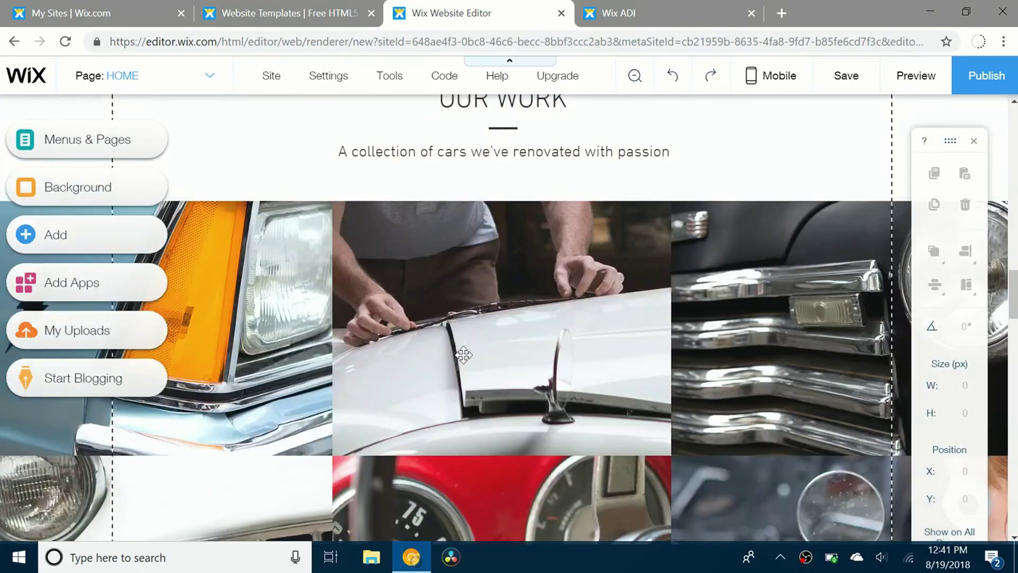
{"action": "scroll", "coordinate": [386, 363], "scroll_direction": "down", "scroll_amount": 7}
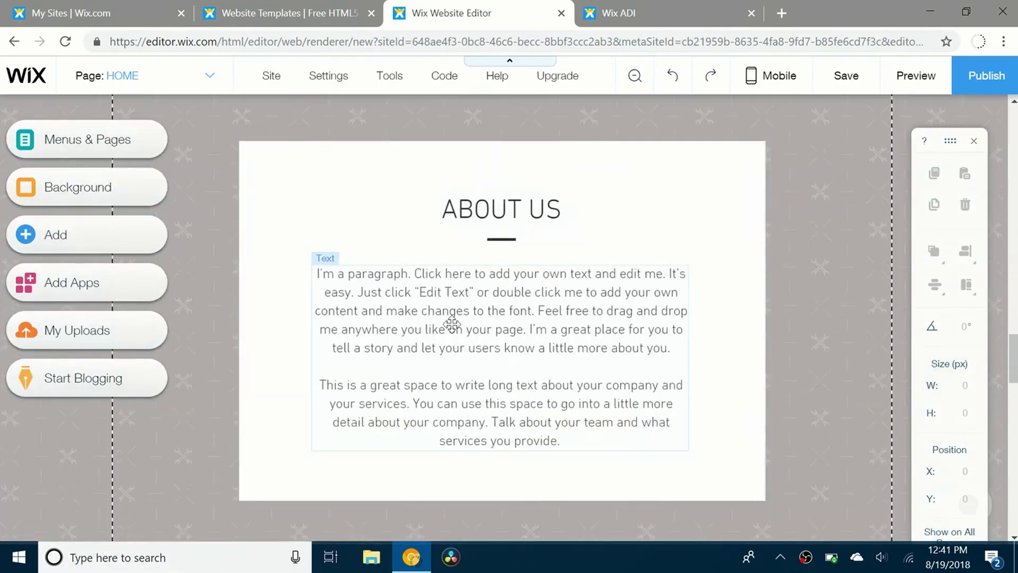
{"action": "scroll", "coordinate": [488, 380], "scroll_direction": "down", "scroll_amount": 10}
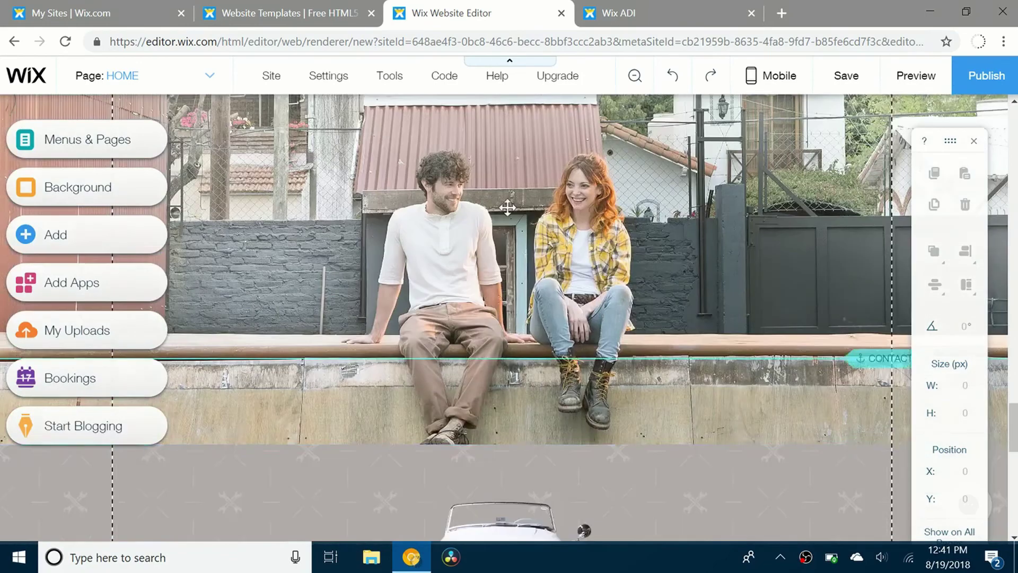
{"action": "key", "text": "ctrl+Tab"}
{"action": "scroll", "coordinate": [502, 276], "scroll_direction": "down", "scroll_amount": 5}
{"action": "scroll", "coordinate": [493, 291], "scroll_direction": "down", "scroll_amount": 5}
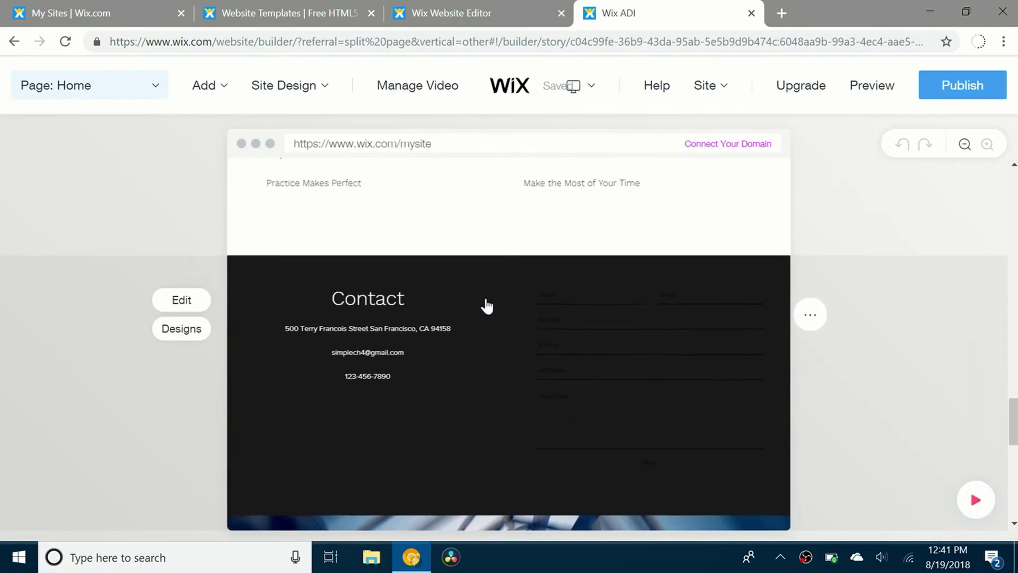
{"action": "scroll", "coordinate": [450, 344], "scroll_direction": "up", "scroll_amount": 3}
{"action": "scroll", "coordinate": [371, 408], "scroll_direction": "down", "scroll_amount": 2}
{"action": "scroll", "coordinate": [364, 386], "scroll_direction": "down", "scroll_amount": 5}
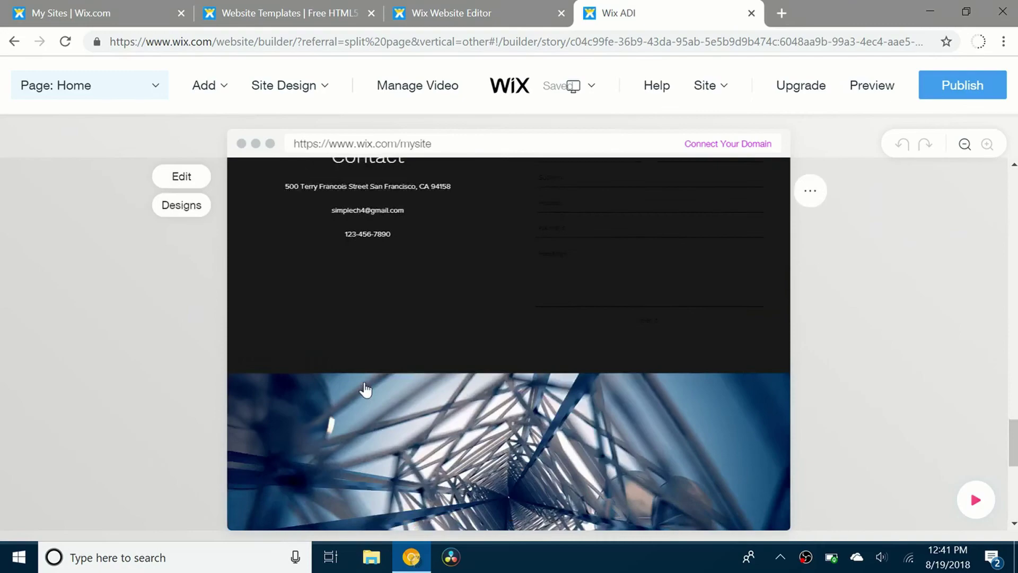
{"action": "scroll", "coordinate": [387, 398], "scroll_direction": "up", "scroll_amount": 10}
{"action": "scroll", "coordinate": [391, 334], "scroll_direction": "up", "scroll_amount": 5}
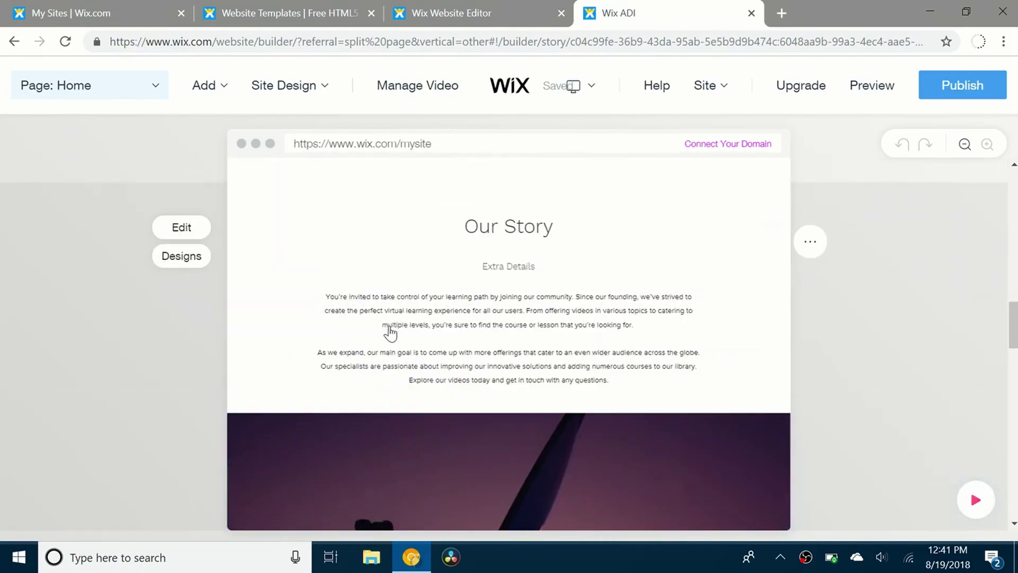
{"action": "scroll", "coordinate": [604, 348], "scroll_direction": "up", "scroll_amount": 10}
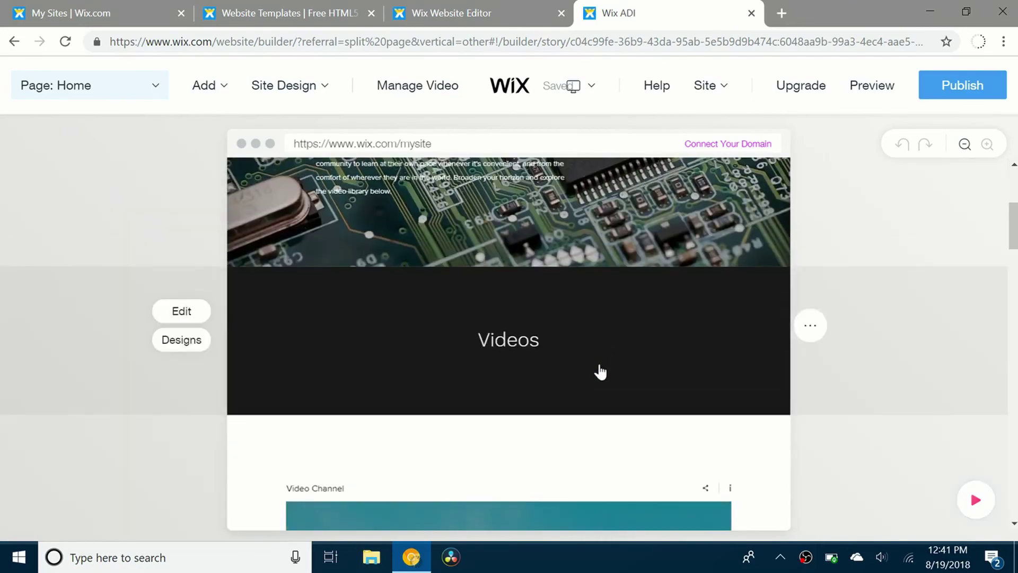
{"action": "scroll", "coordinate": [509, 493], "scroll_direction": "up", "scroll_amount": 3}
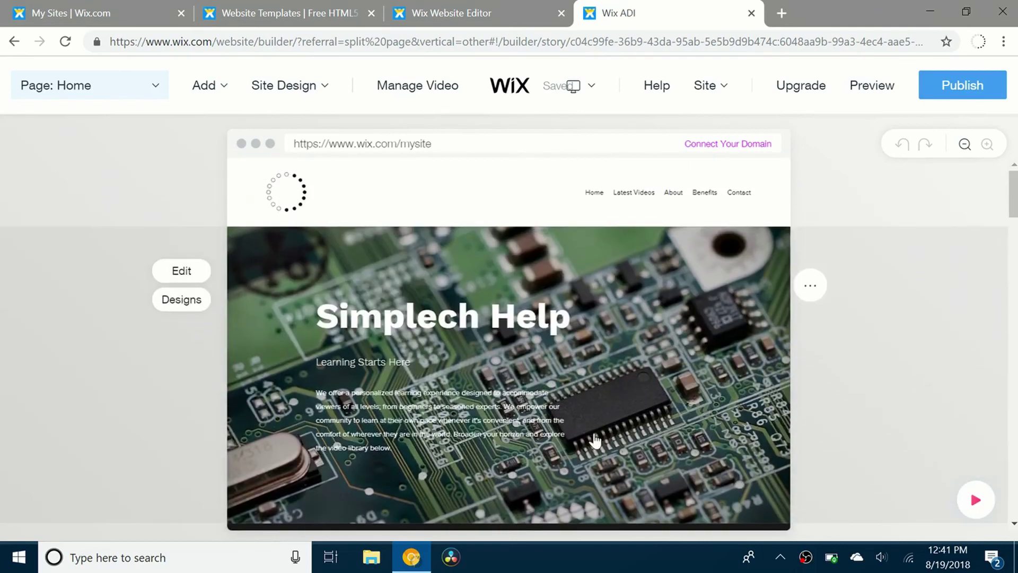